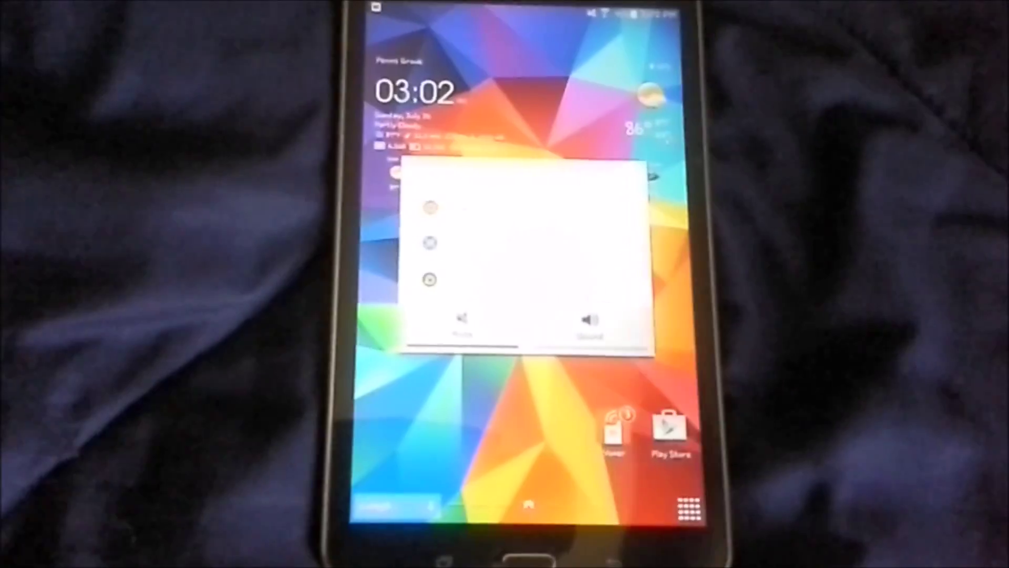
- Power off the tablet and boot it into Download mode with Volume Down + Home + Power
click(665, 95)
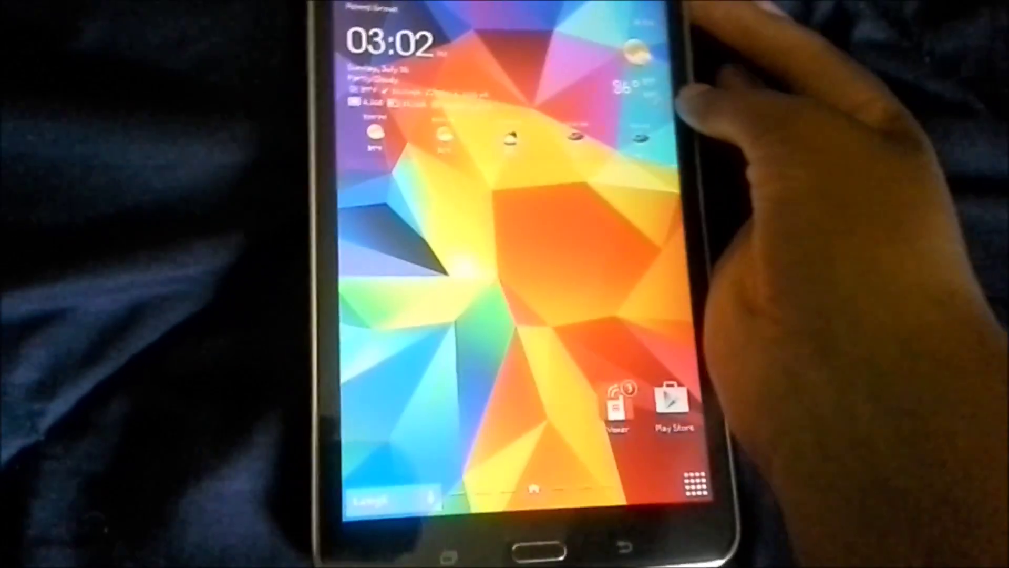
key(XF86AudioRaiseVolume)
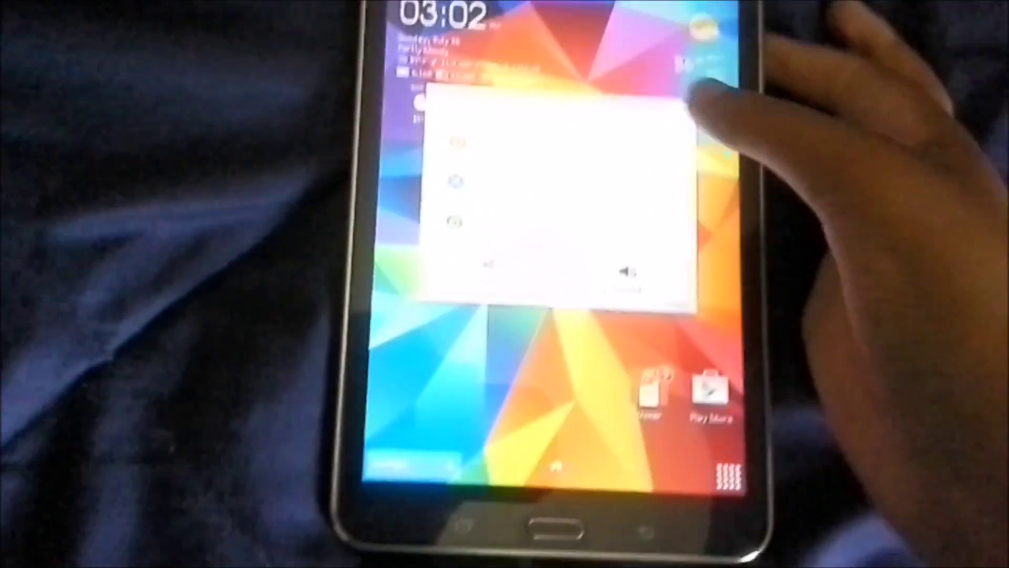
key(XF86AudioLowerVolume)
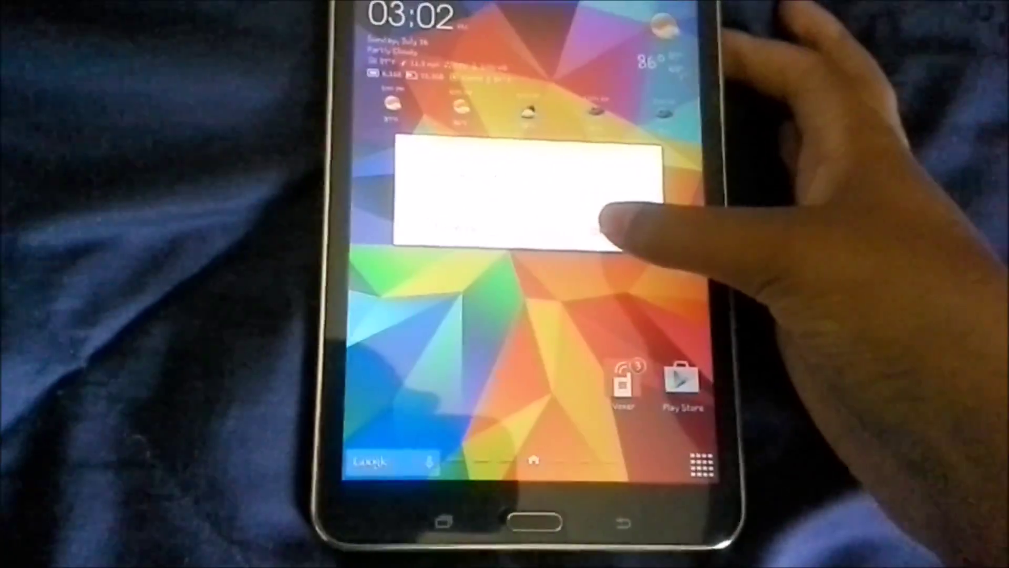
key(XF86PowerOff)
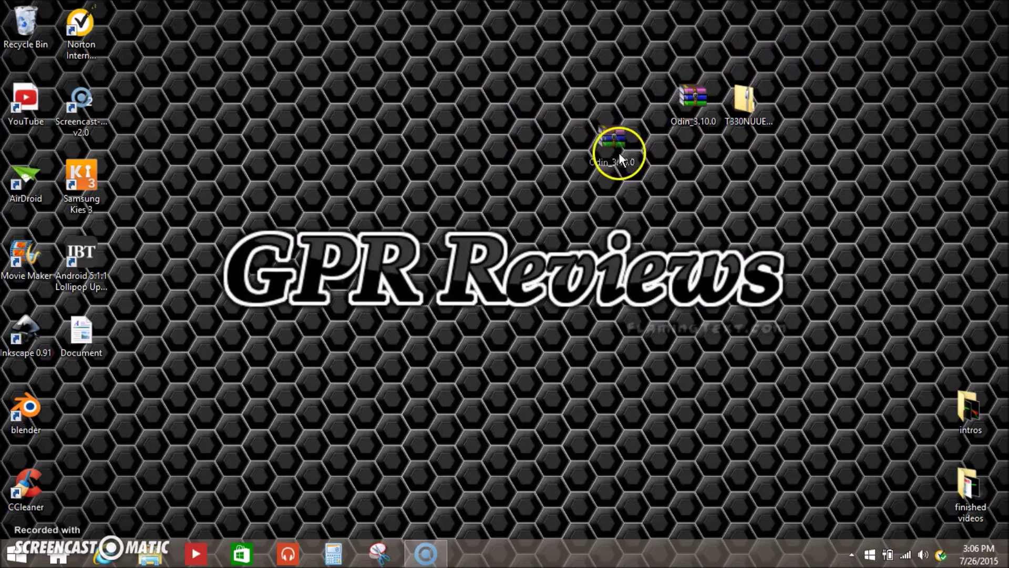
- Move the Odin and firmware archive icons lower on the desktop
drag(701, 113, 644, 191)
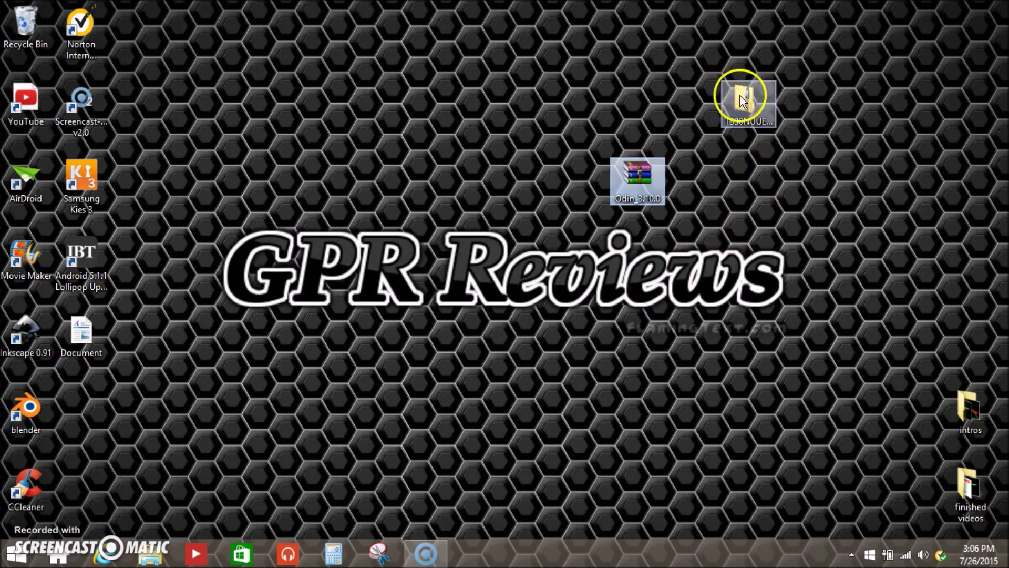
drag(741, 98, 798, 177)
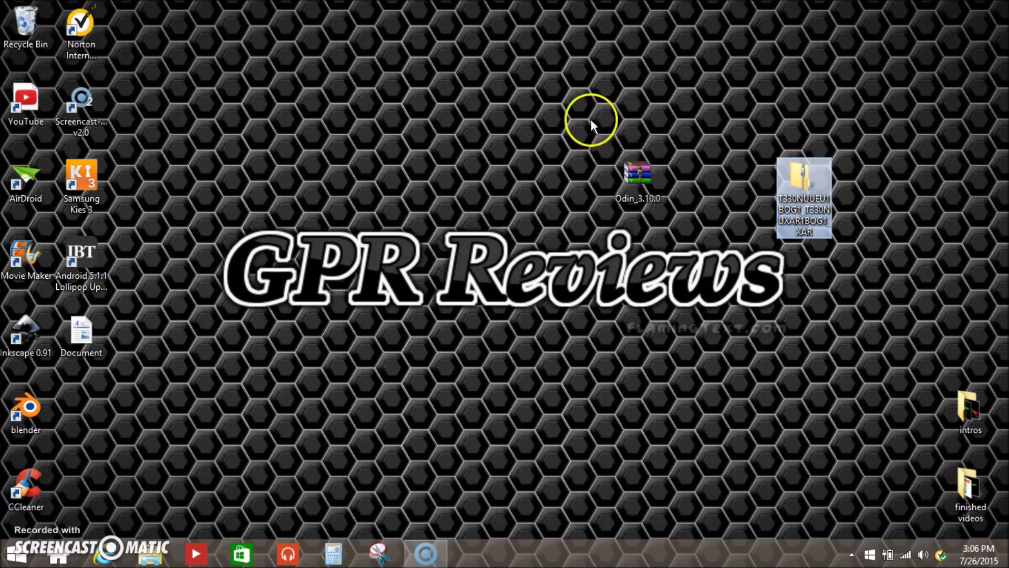
drag(654, 203, 655, 197)
- Extract the Odin_3.10.0 archive onto the desktop with Extract Here
click(680, 187)
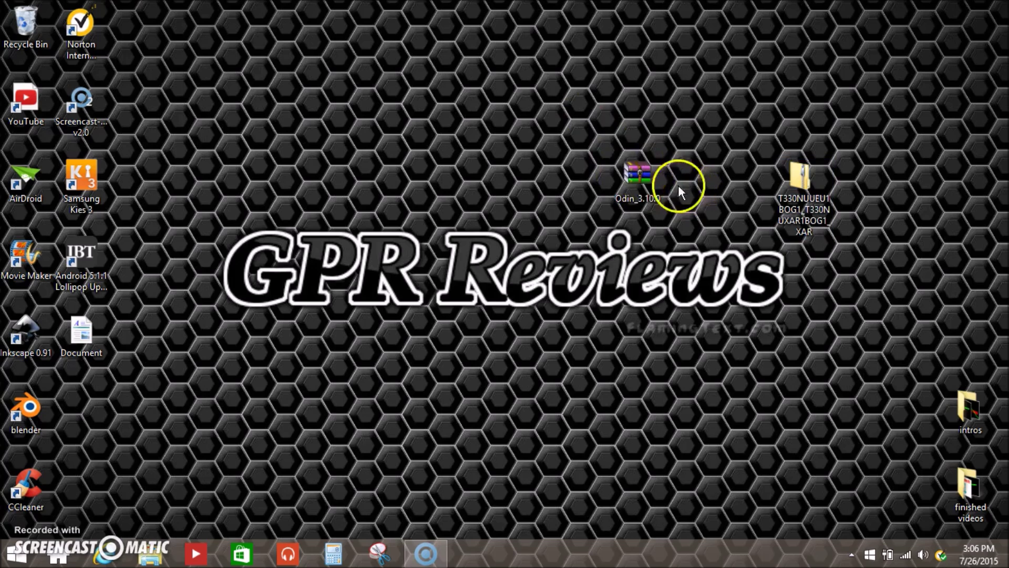
right_click(651, 180)
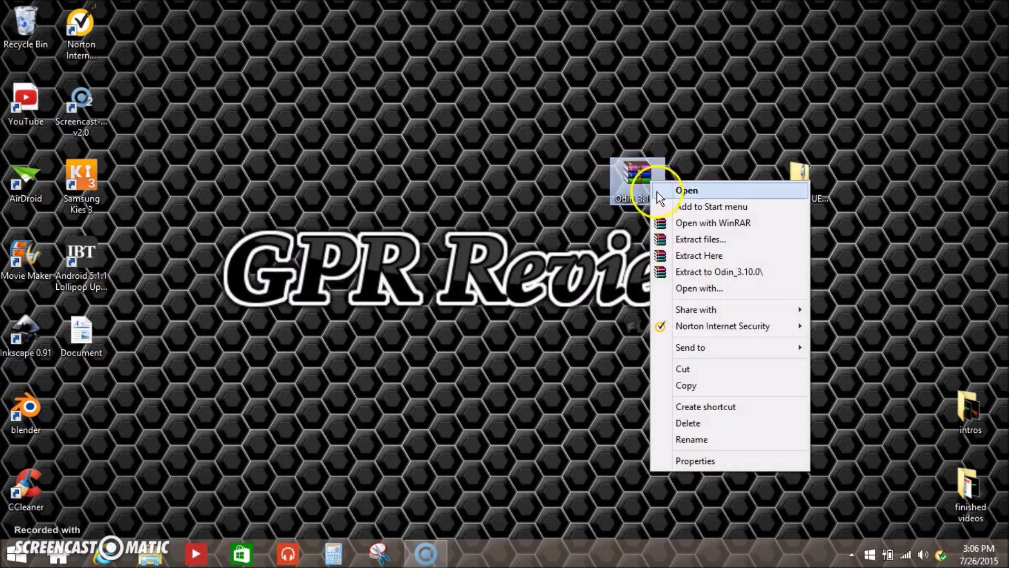
click(694, 262)
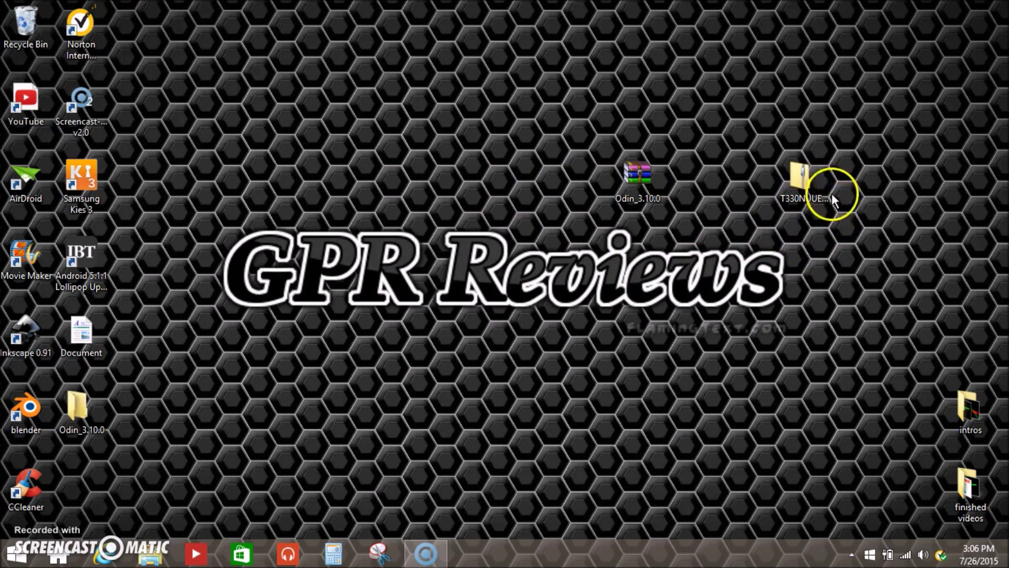
- Extract the T330NUUEU1BOG1_T330NUXAR1BOG1_XAR firmware zip onto the desktop with WinRAR's Extract Here
right_click(792, 179)
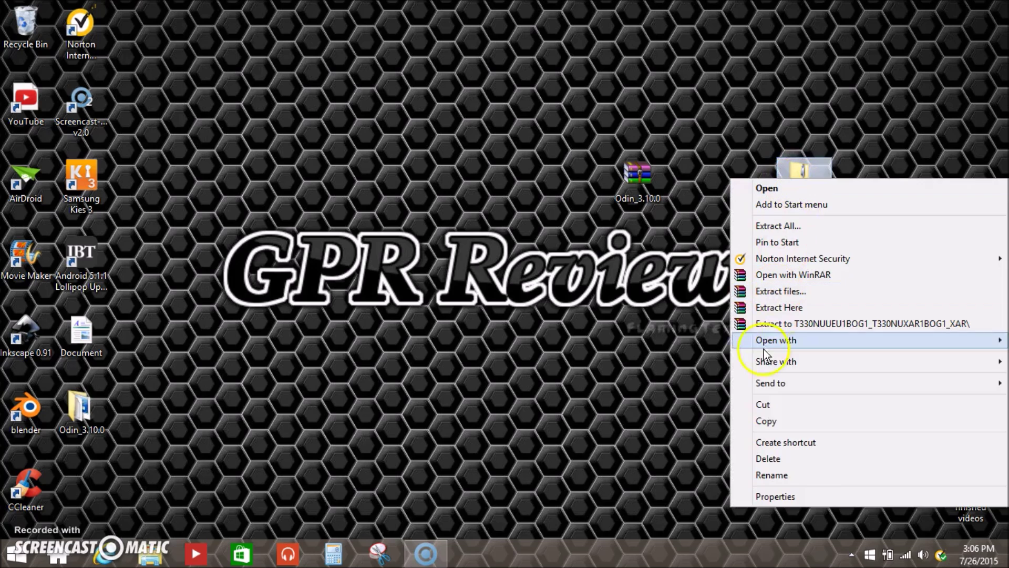
click(799, 314)
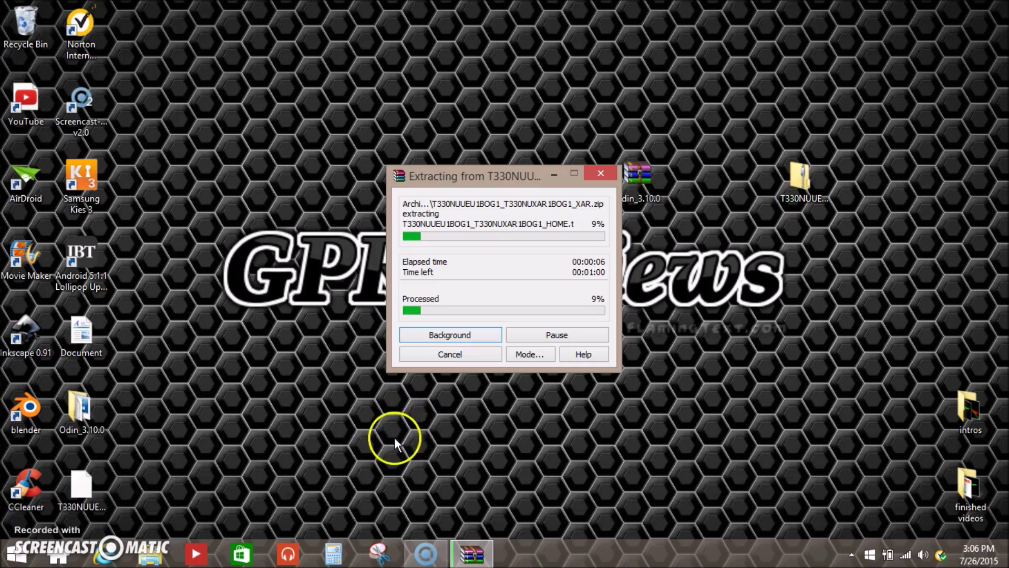
click(418, 415)
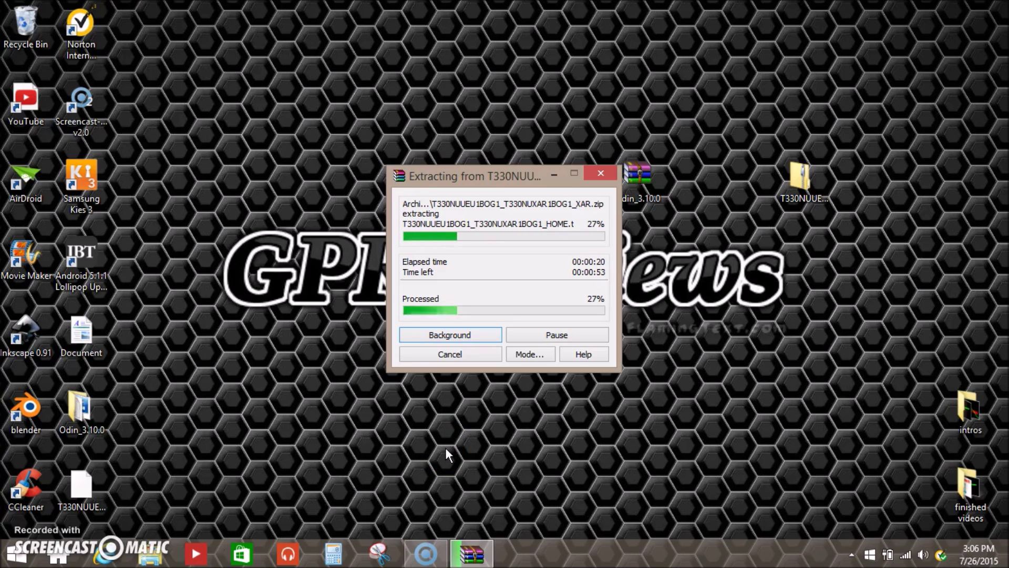
click(450, 413)
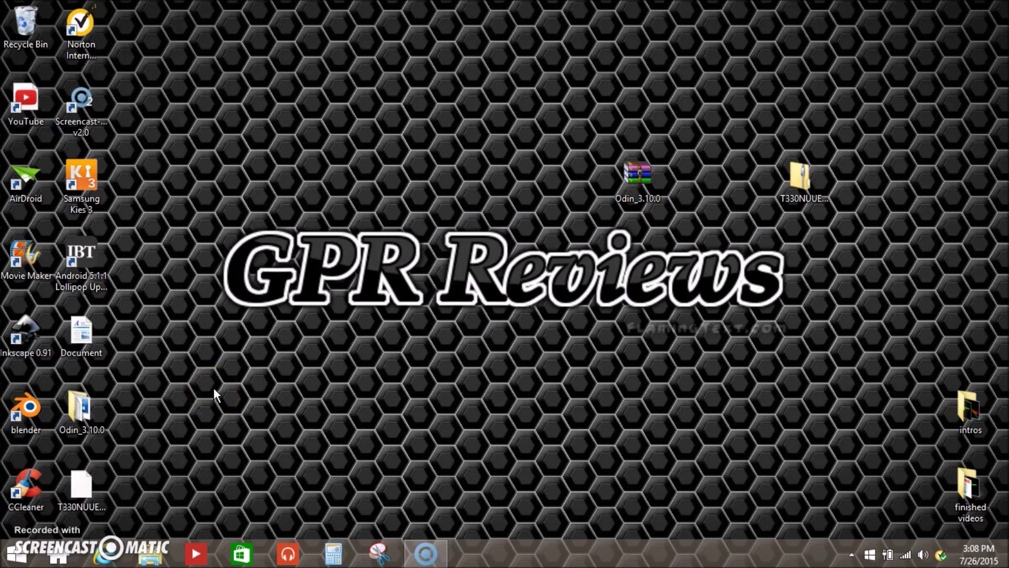
click(79, 416)
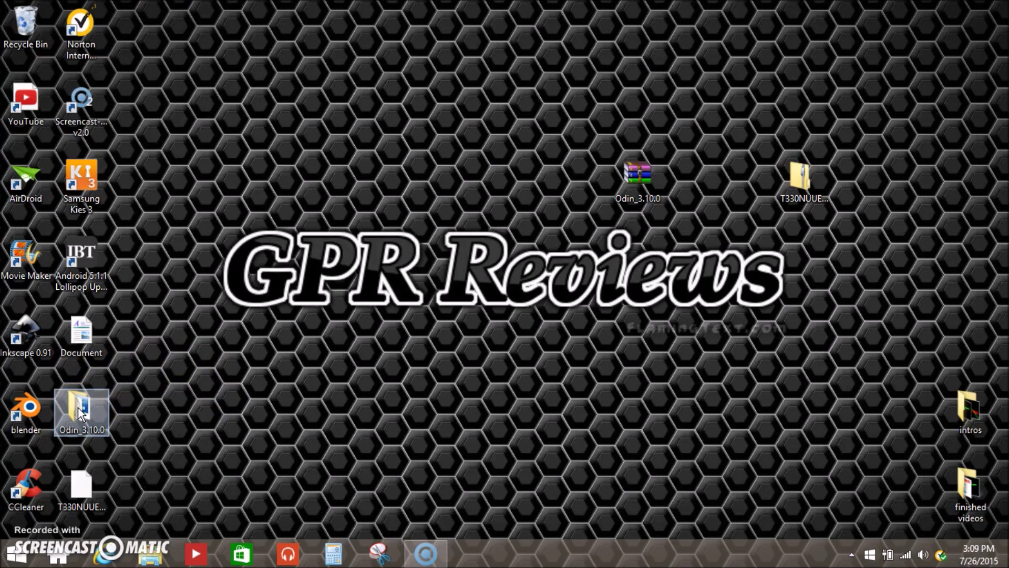
- Open the Odin_3.10.0 folder and run Odin3 v3.10.0 as administrator
double_click(79, 414)
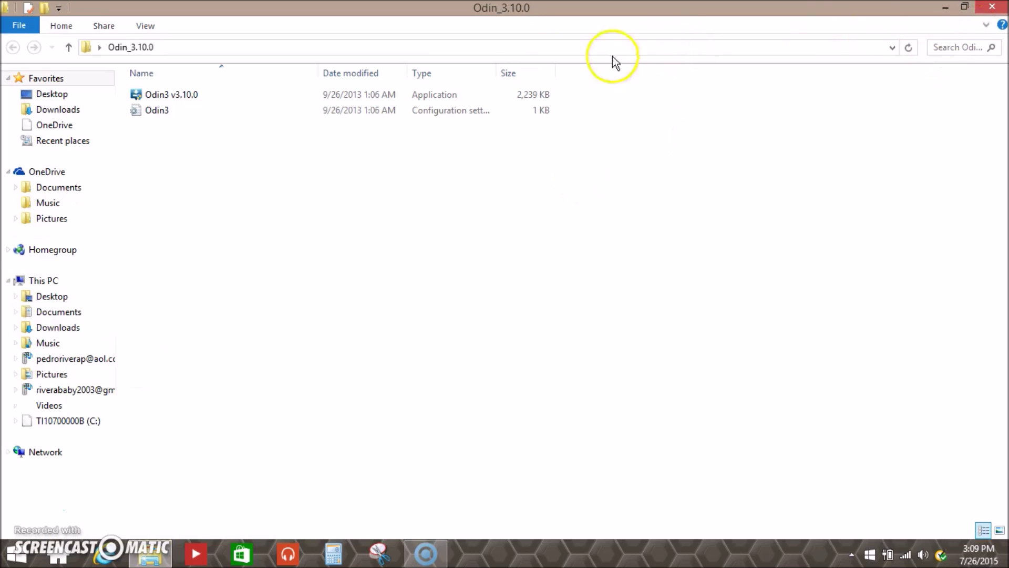
click(175, 96)
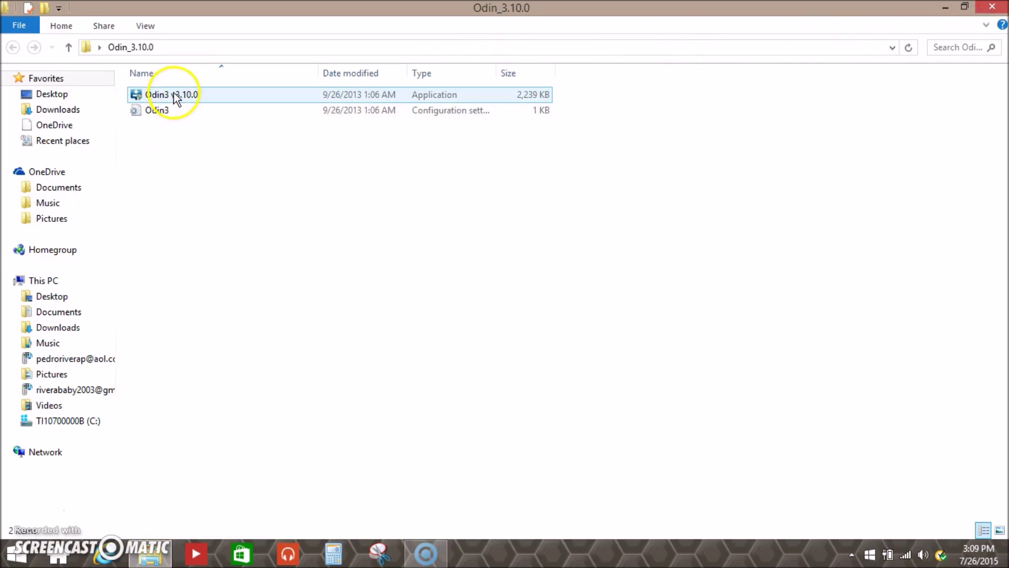
right_click(270, 94)
click(239, 103)
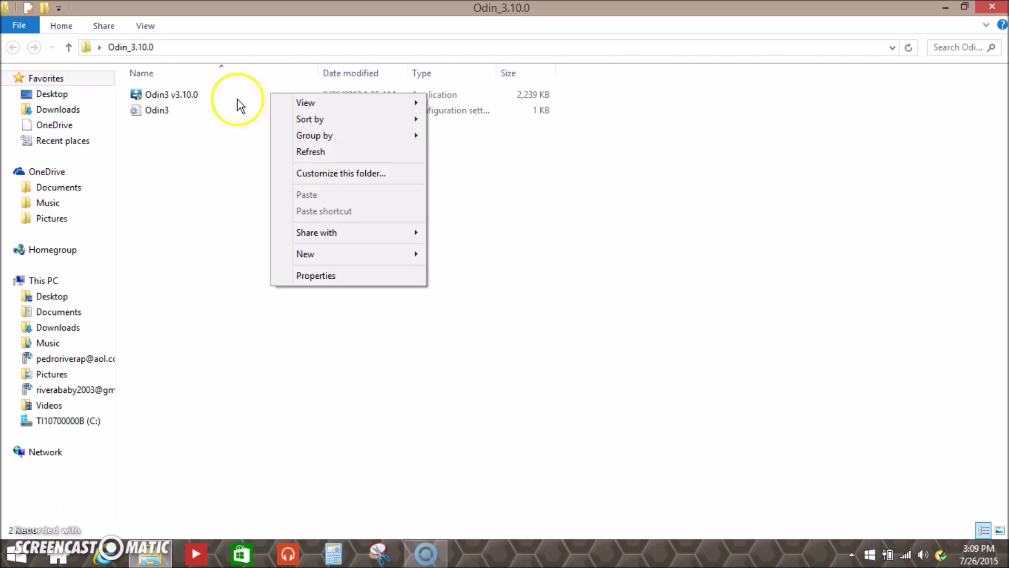
click(227, 92)
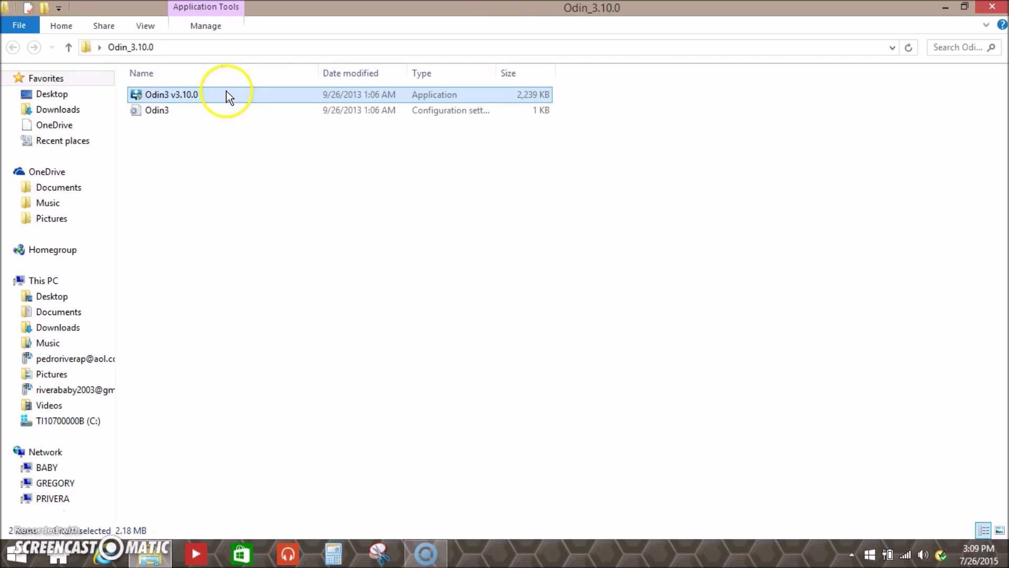
right_click(227, 95)
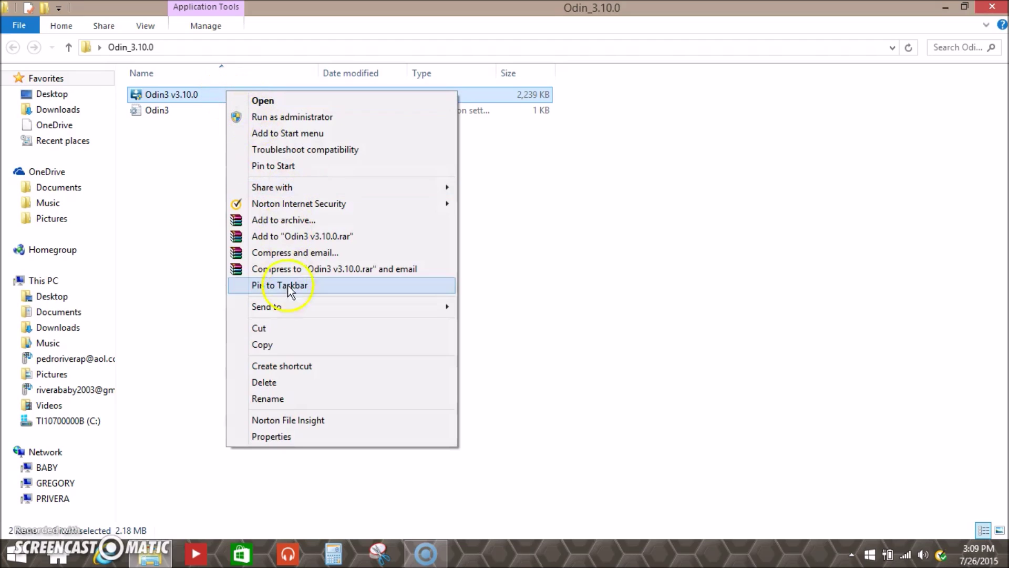
click(341, 118)
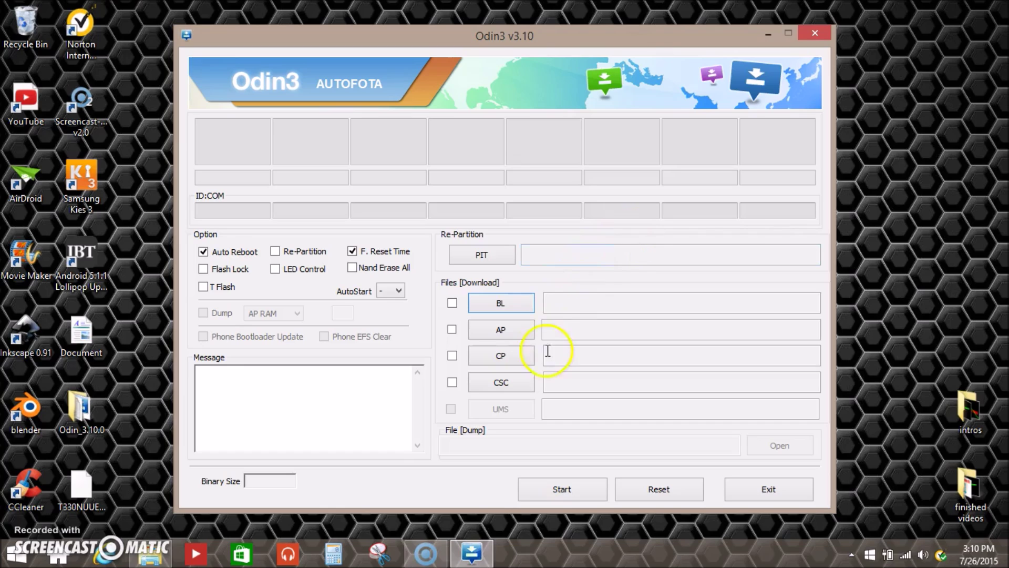
- Load T330NUUEU1BOG1_T330NUXAR1BOG1_HOME.tar.md5 from the Desktop into Odin3's AP slot
click(501, 331)
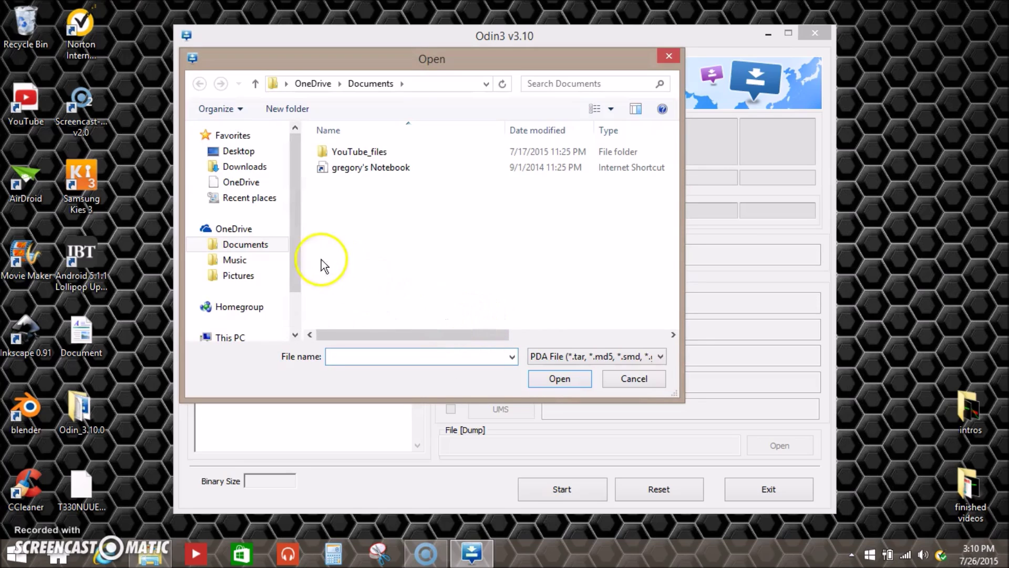
scroll(266, 218, down, 3)
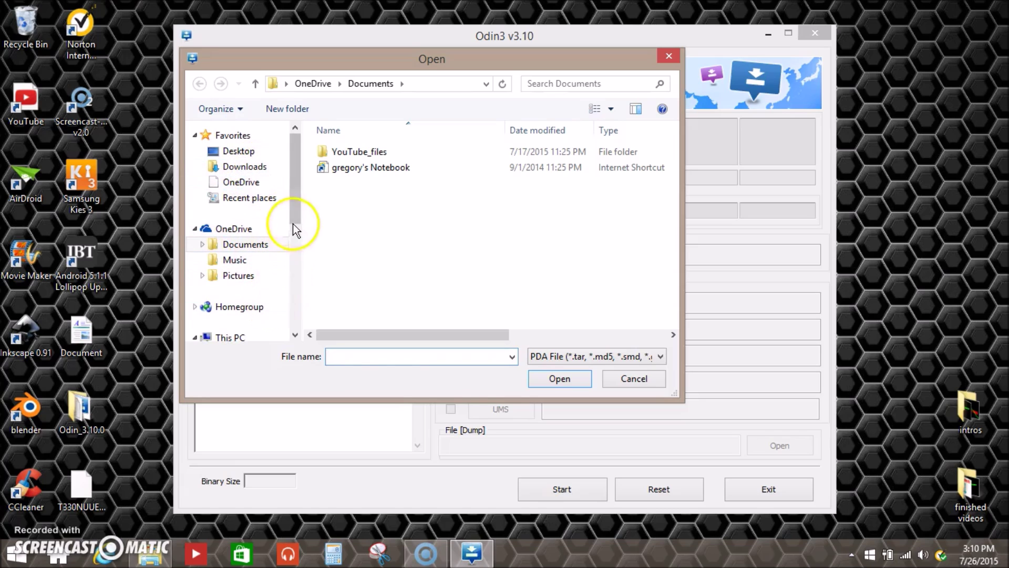
click(251, 152)
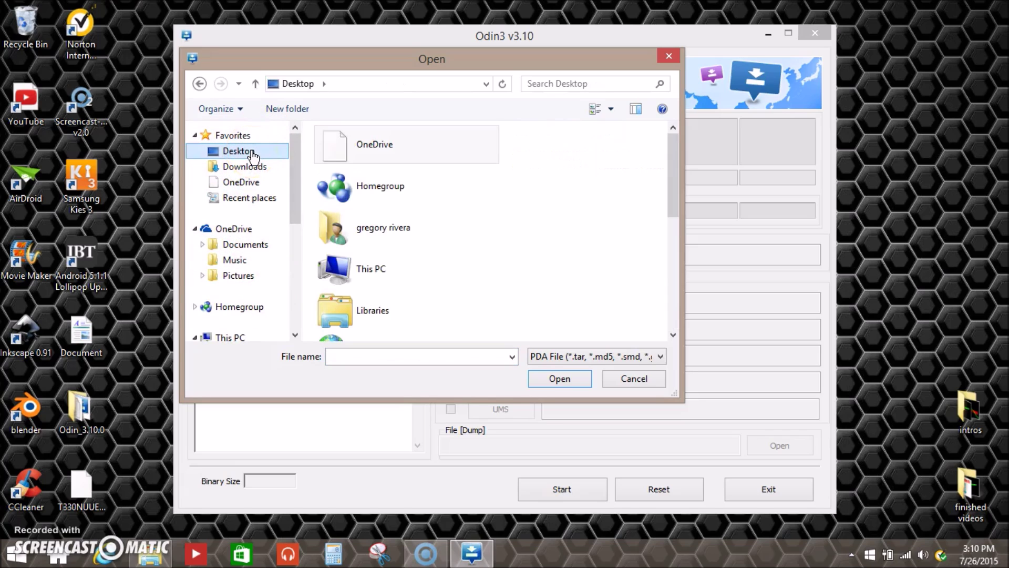
drag(670, 171, 665, 292)
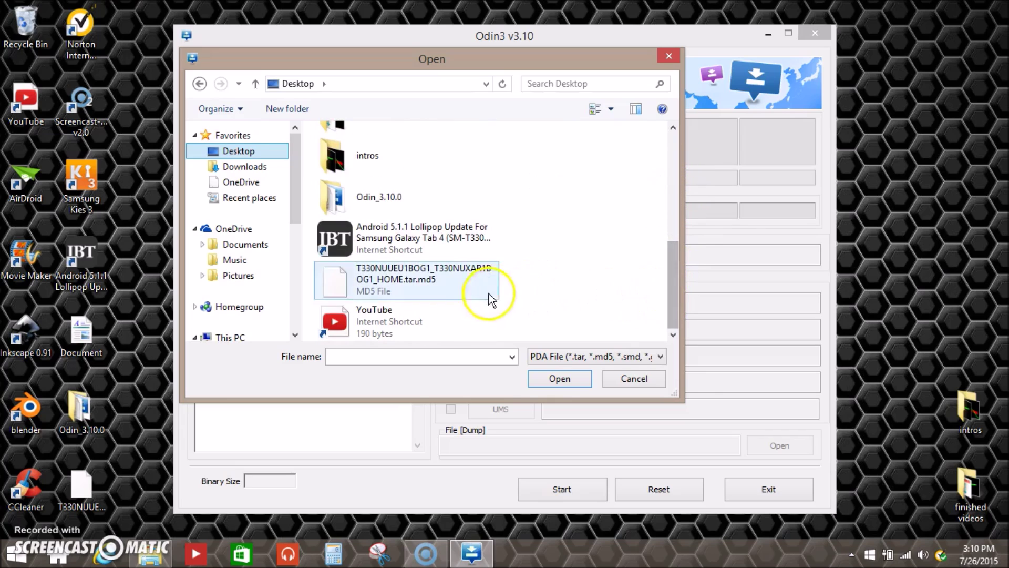
click(432, 289)
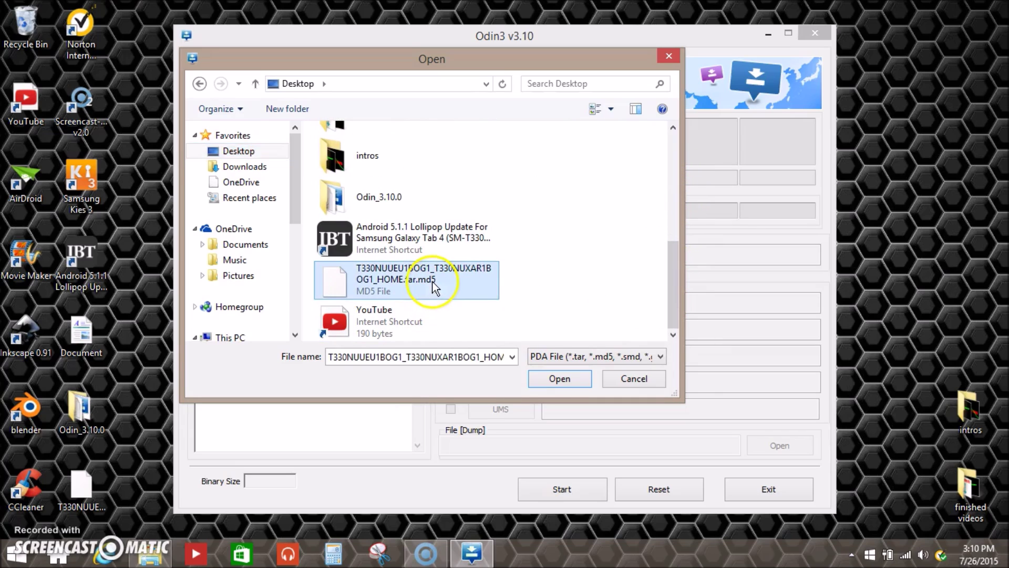
click(561, 380)
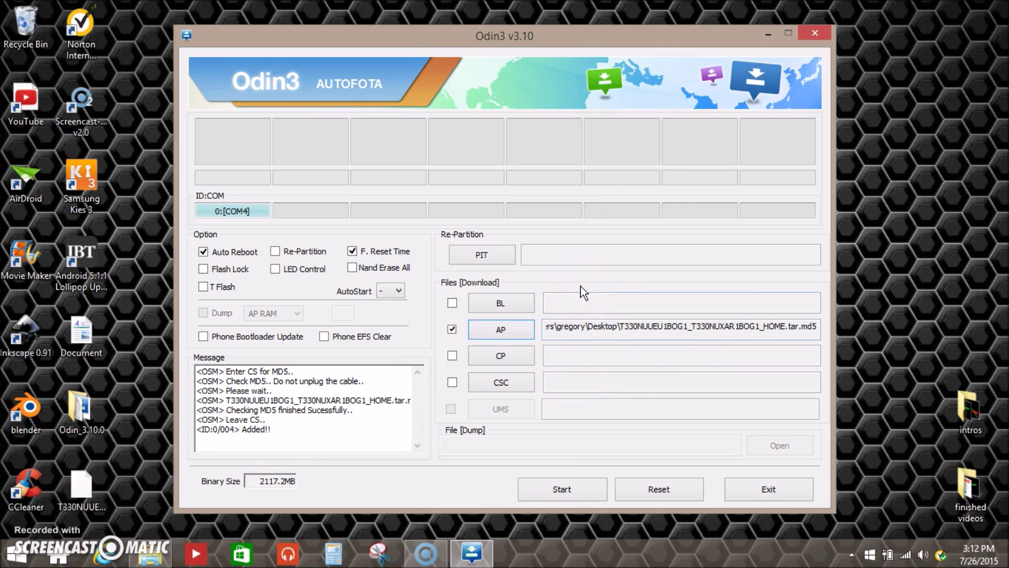
- Start the flash and wait for PASS with all threads completed
click(589, 494)
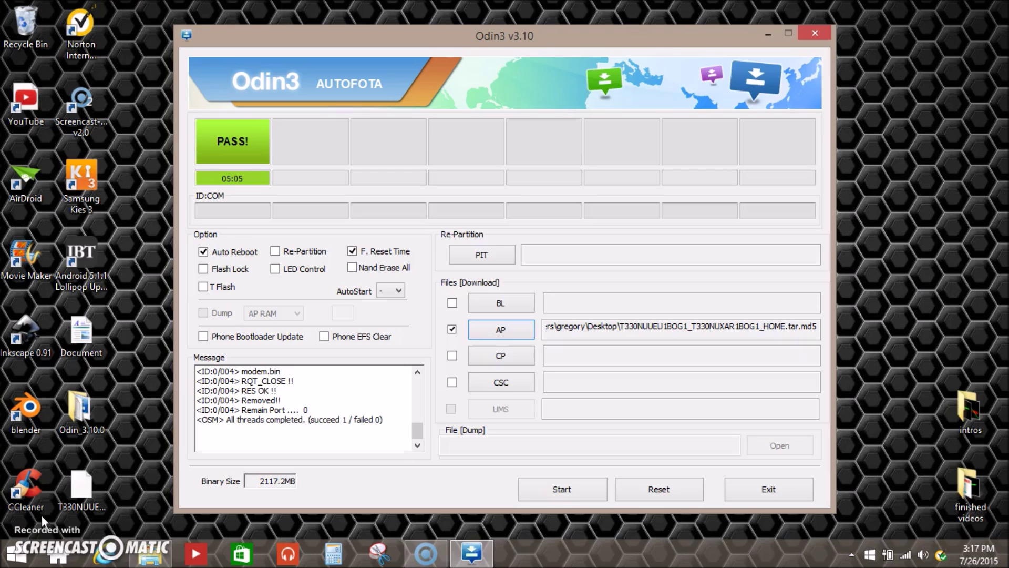
click(14, 555)
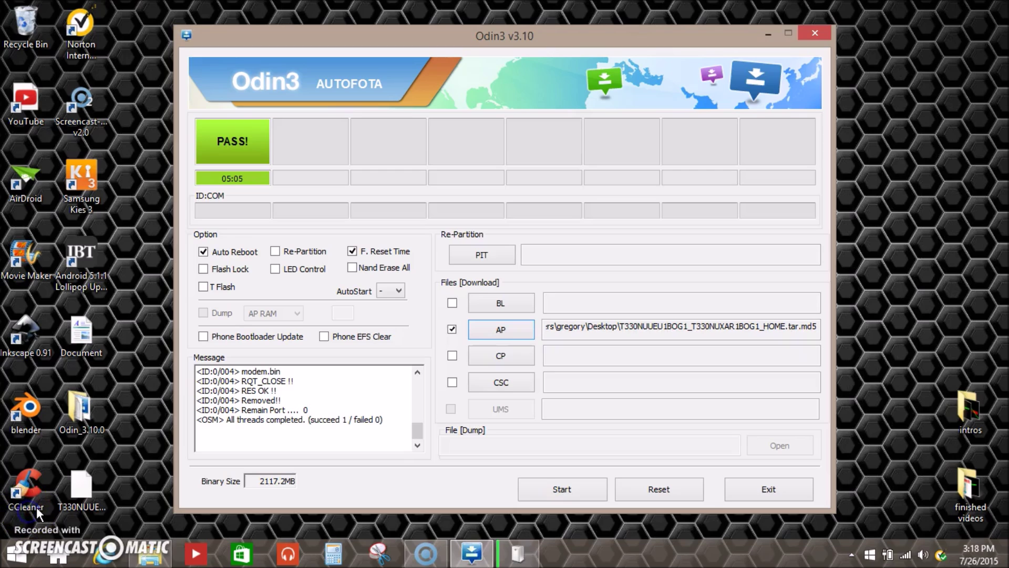
click(43, 485)
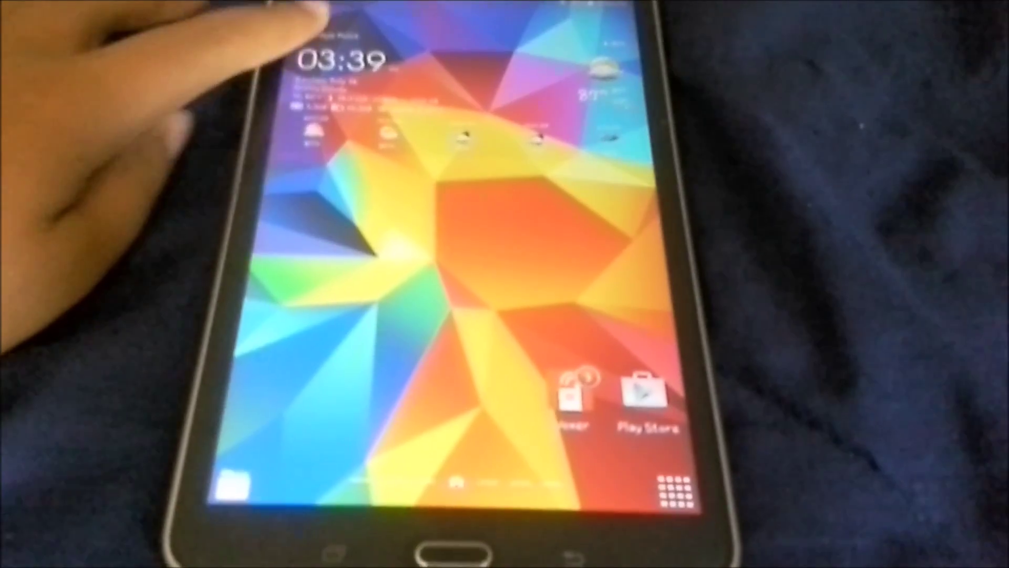
- Pull down and close the notification shade, then show the empty recent apps screen
drag(284, 20, 296, 177)
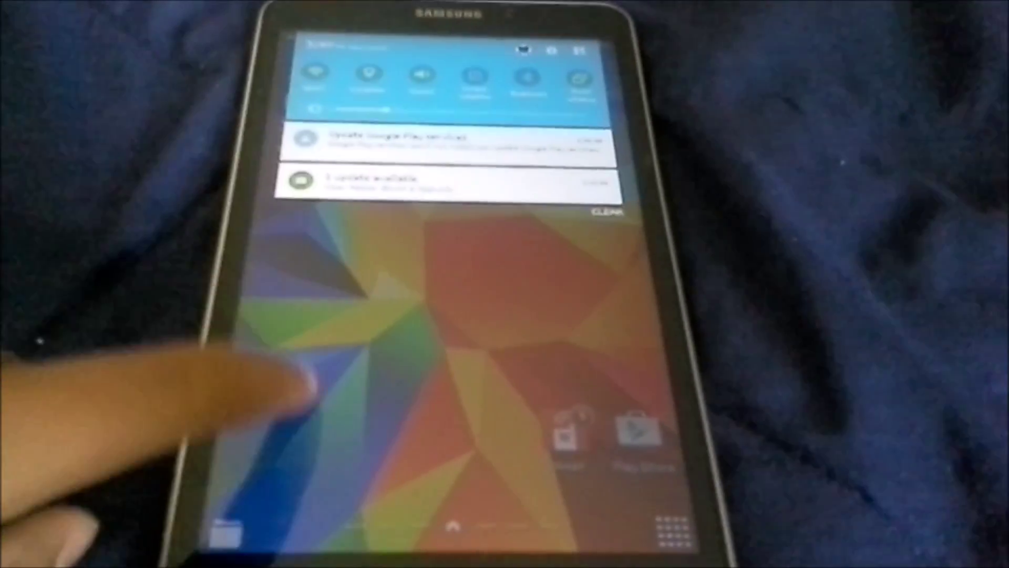
click(260, 371)
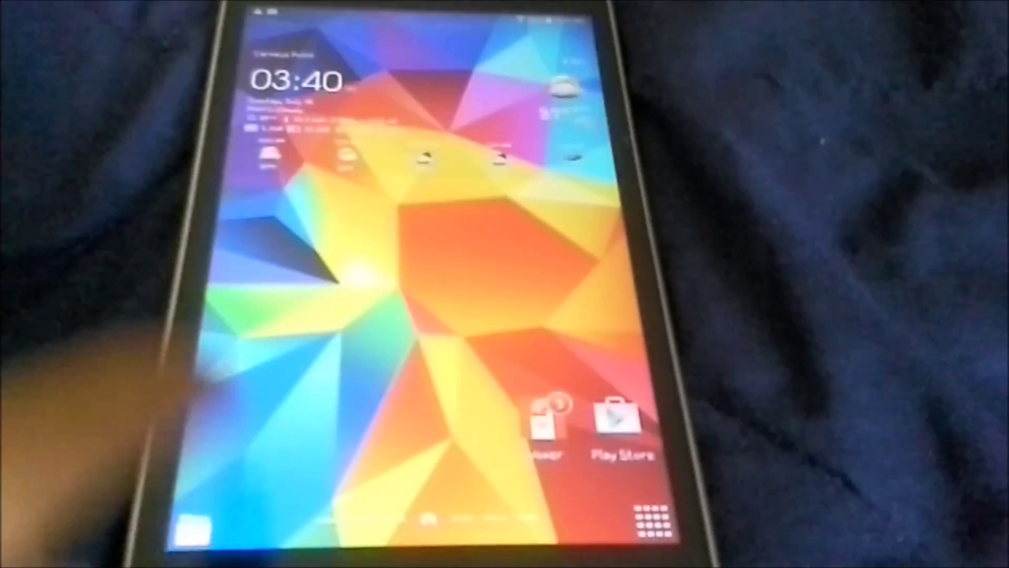
click(260, 556)
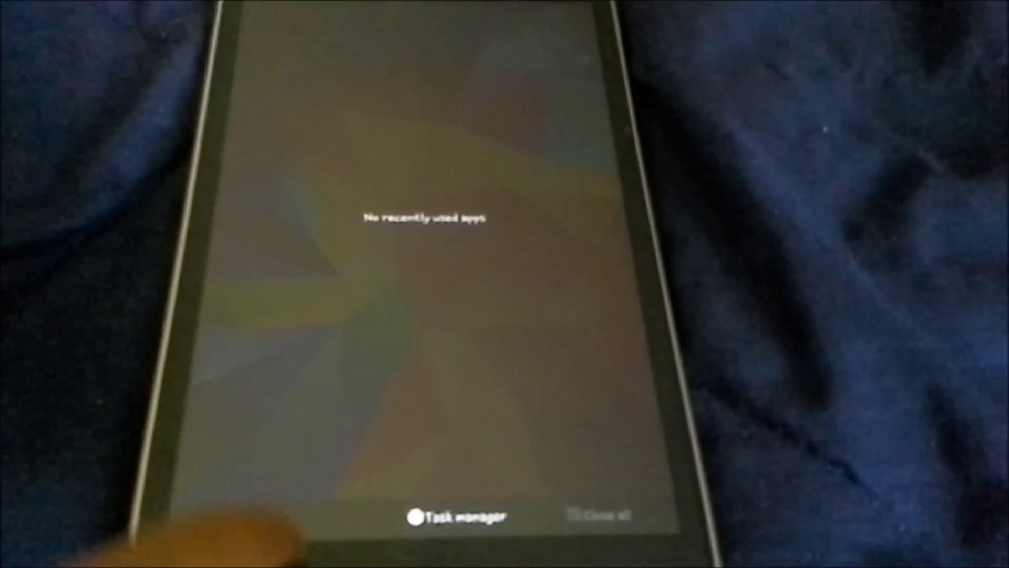